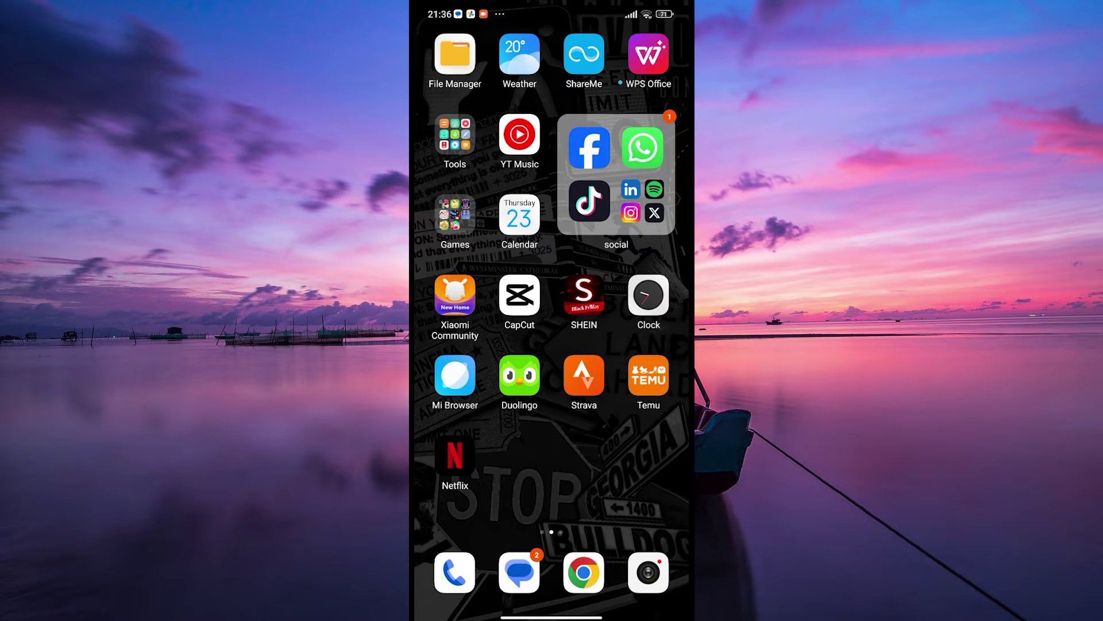
# Step: Swipe to the next home screen page and launch MyFitnessPal
pyautogui.moveTo(637, 345); pyautogui.dragTo(466, 346)
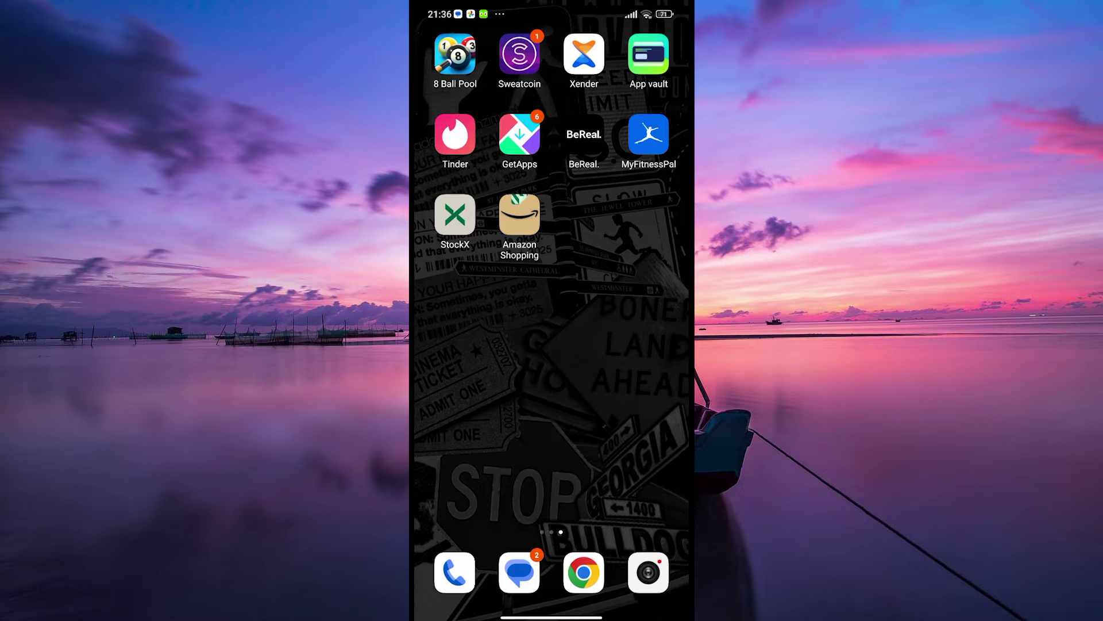
pyautogui.click(649, 135)
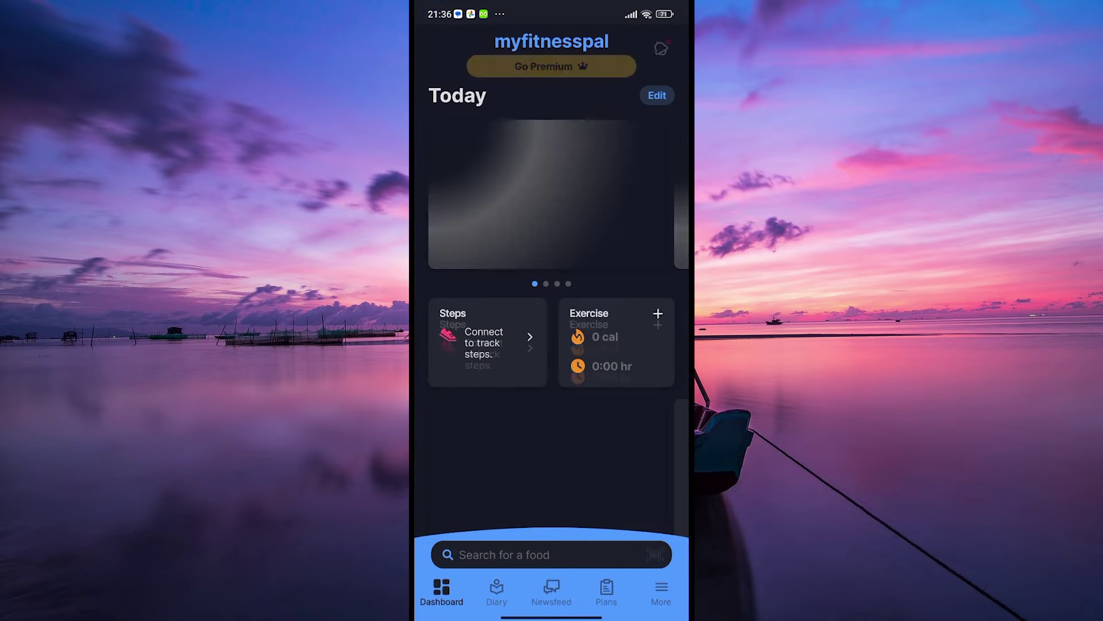
# Step: Open MyFitnessPal's More menu with Sleep, Progress and Goals
pyautogui.click(661, 594)
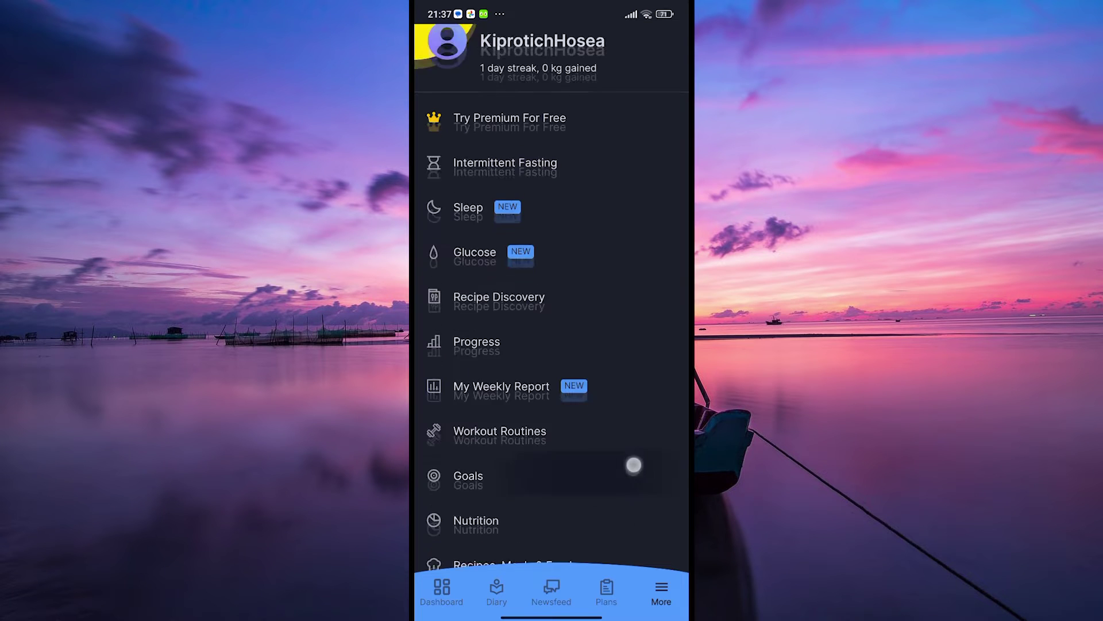
pyautogui.scroll(-2, 633, 463)
pyautogui.scroll(-8, 648, 423)
# Step: Review MyFitnessPal's settings for a language option, then return to the home screen
pyautogui.click(614, 446)
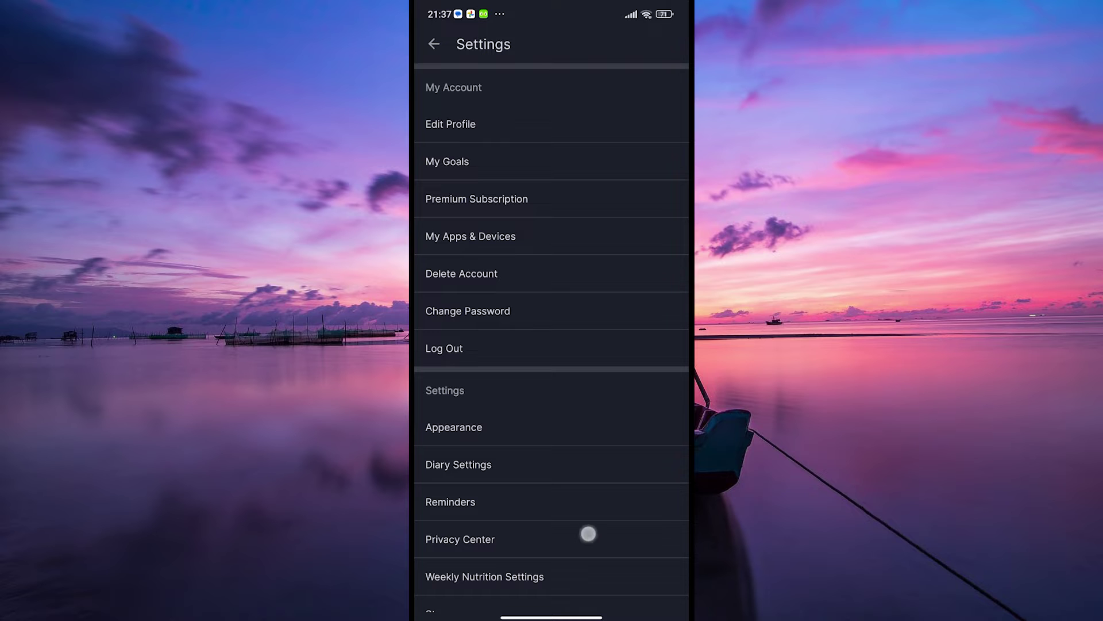
pyautogui.scroll(-2, 589, 532)
pyautogui.scroll(-1, 611, 475)
pyautogui.scroll(-3, 627, 446)
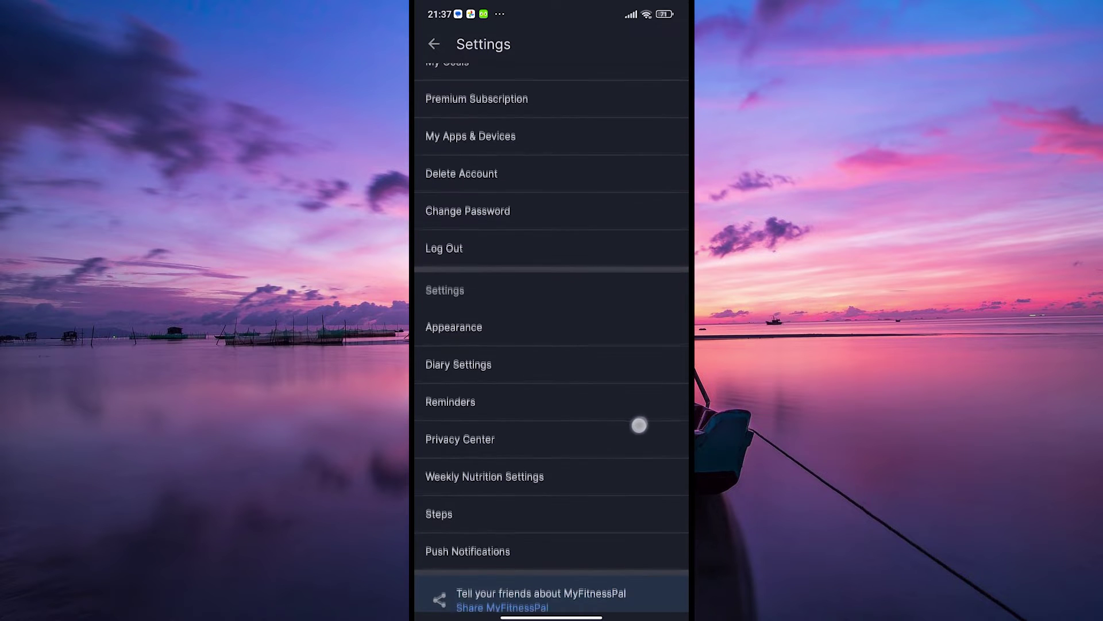
pyautogui.scroll(-2, 622, 472)
pyautogui.scroll(-3, 615, 490)
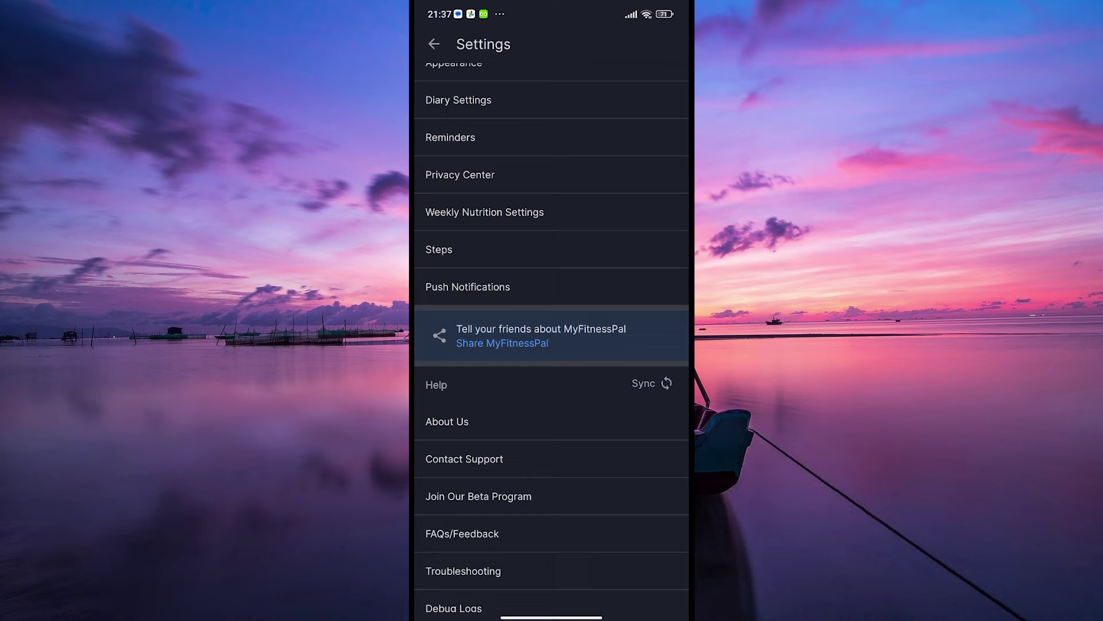
pyautogui.scroll(-1, 616, 431)
pyautogui.scroll(10, 603, 345)
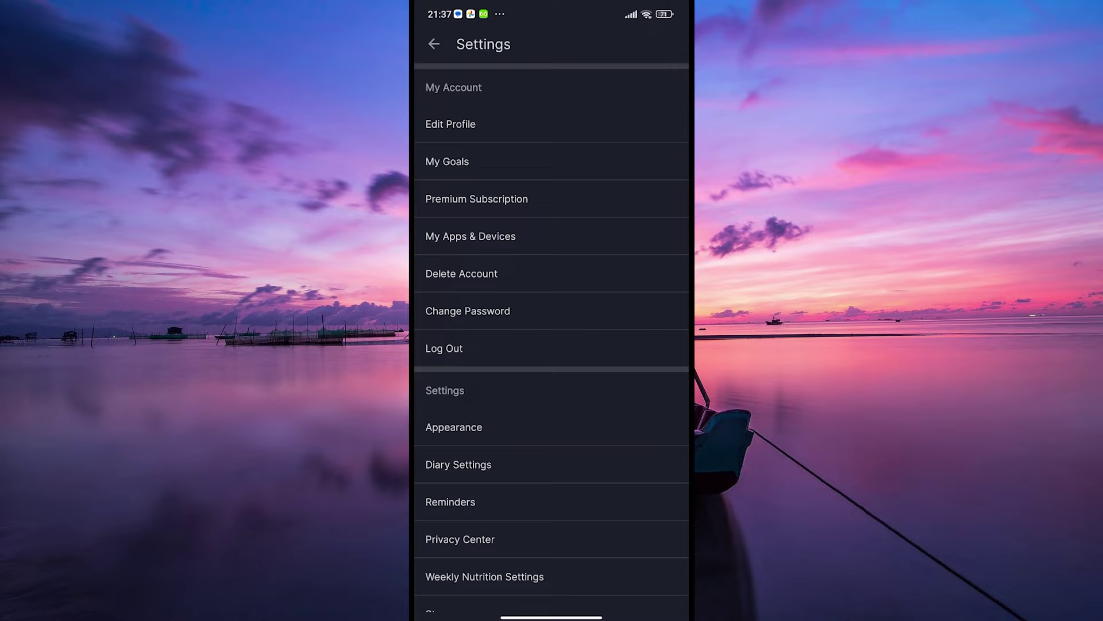
pyautogui.scroll(2, 577, 483)
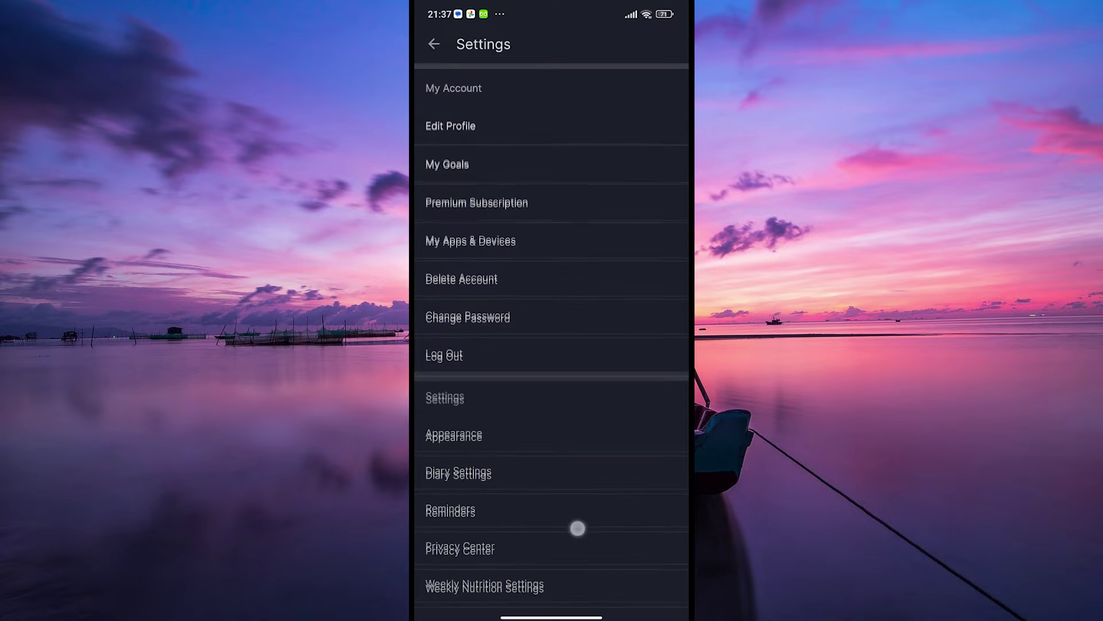
pyautogui.scroll(-5, 574, 510)
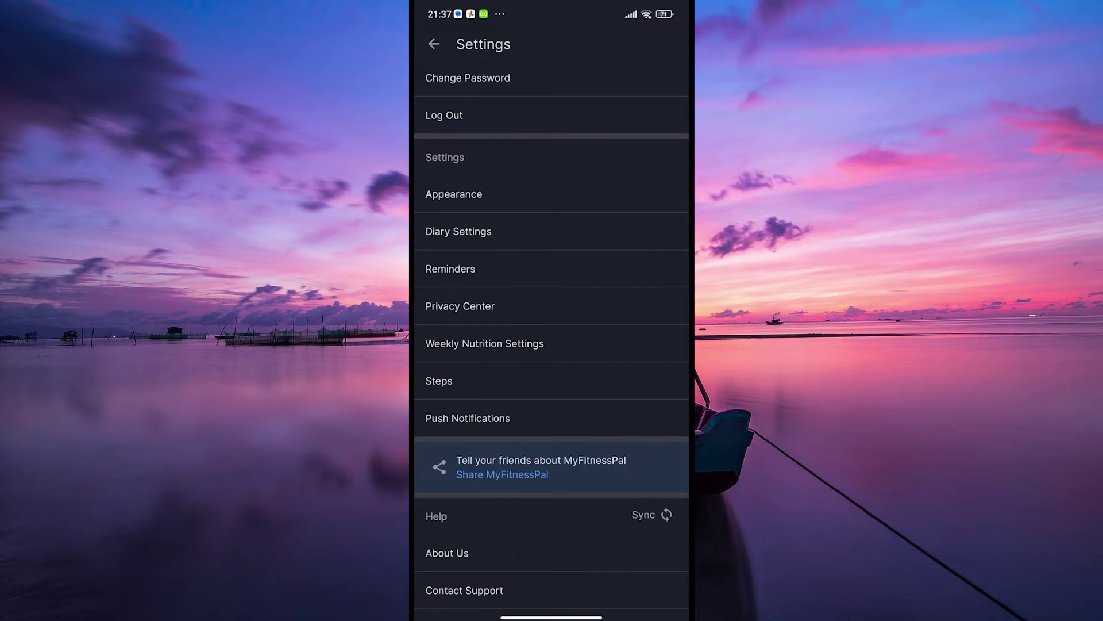
pyautogui.moveTo(566, 600); pyautogui.dragTo(566, 362)
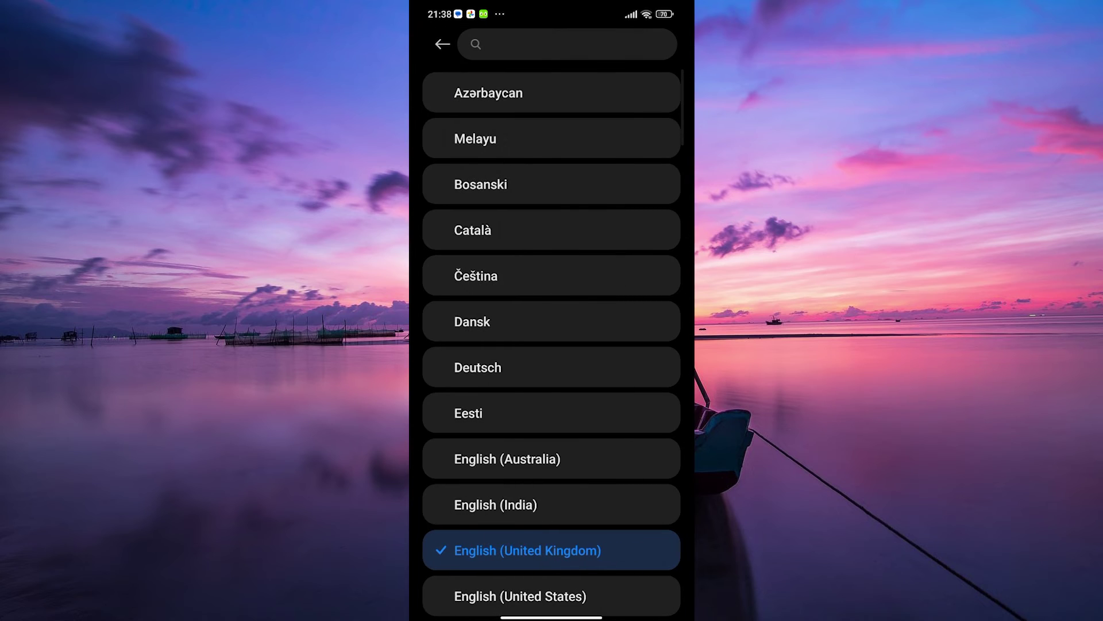
pyautogui.moveTo(615, 415); pyautogui.dragTo(628, 285)
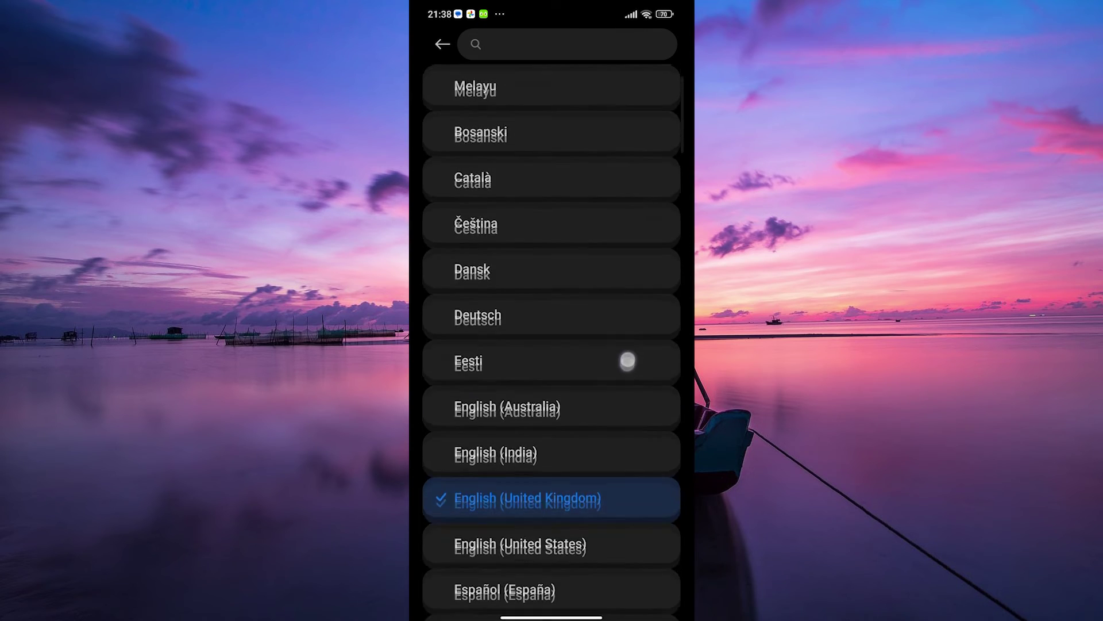
pyautogui.scroll(-10, 629, 394)
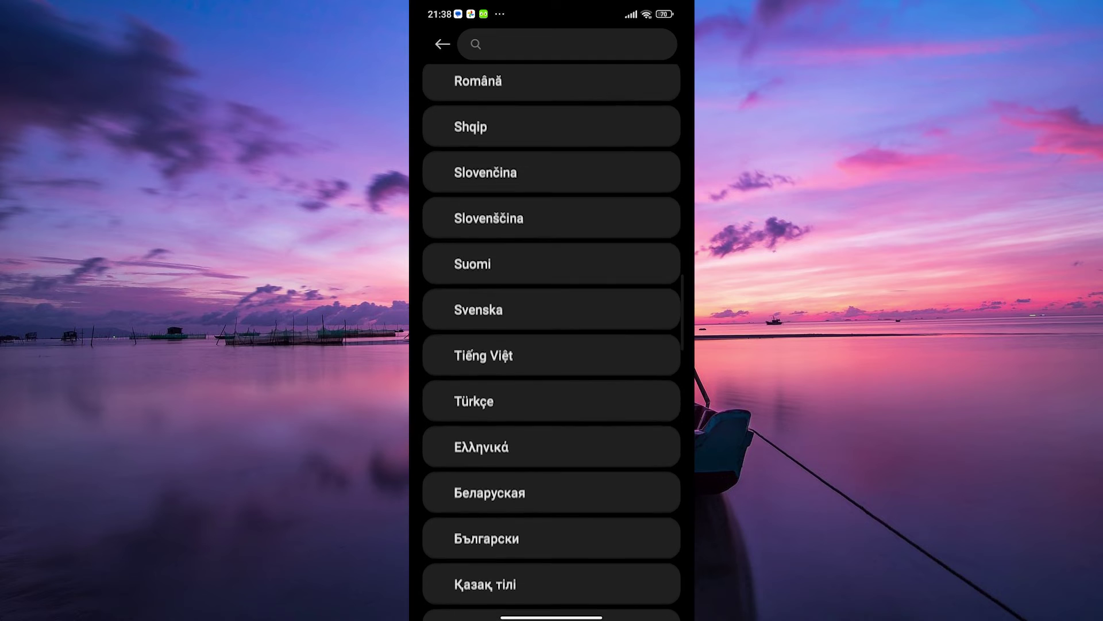
pyautogui.moveTo(463, 372); pyautogui.dragTo(470, 233)
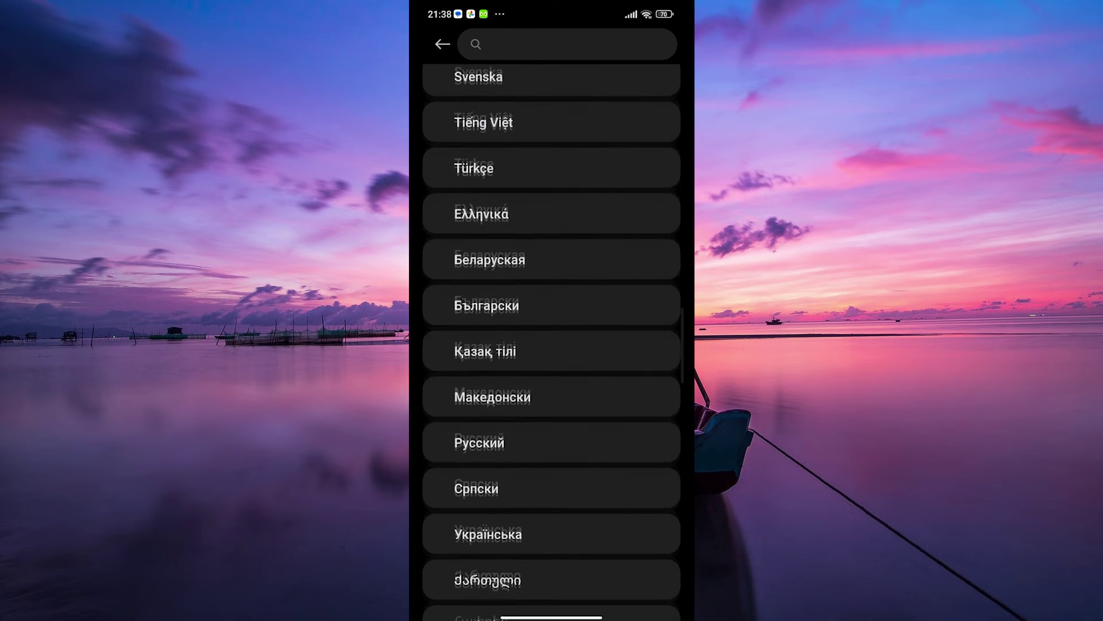
pyautogui.moveTo(605, 470); pyautogui.dragTo(612, 328)
pyautogui.moveTo(591, 544); pyautogui.dragTo(627, 422)
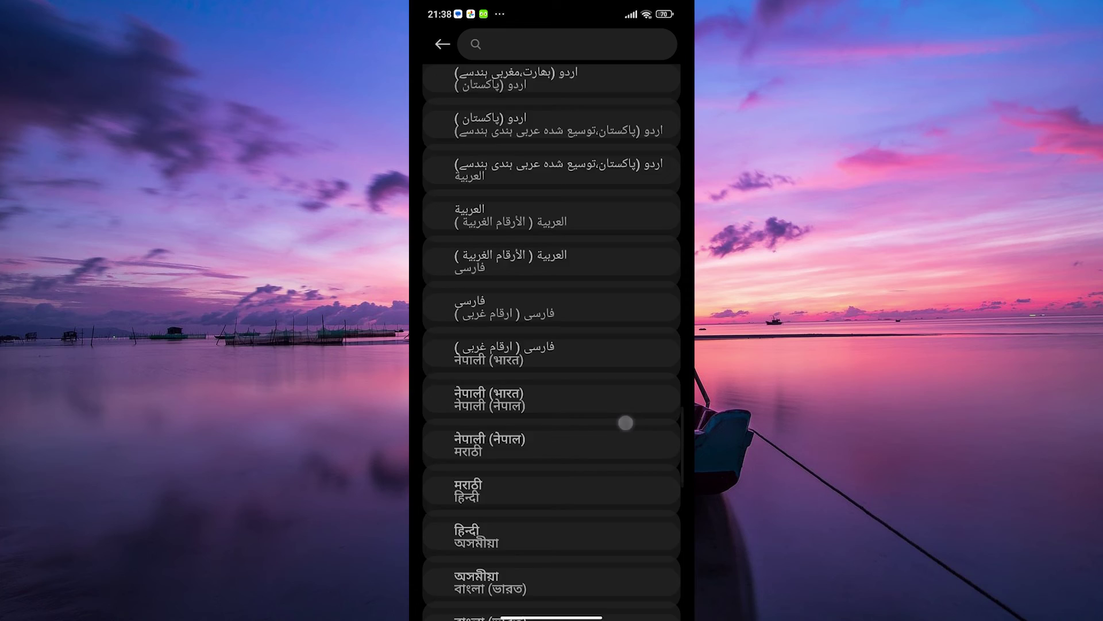
# Step: Browse the system languages list with English (United Kingdom) current, then go home
pyautogui.moveTo(617, 553); pyautogui.dragTo(621, 603)
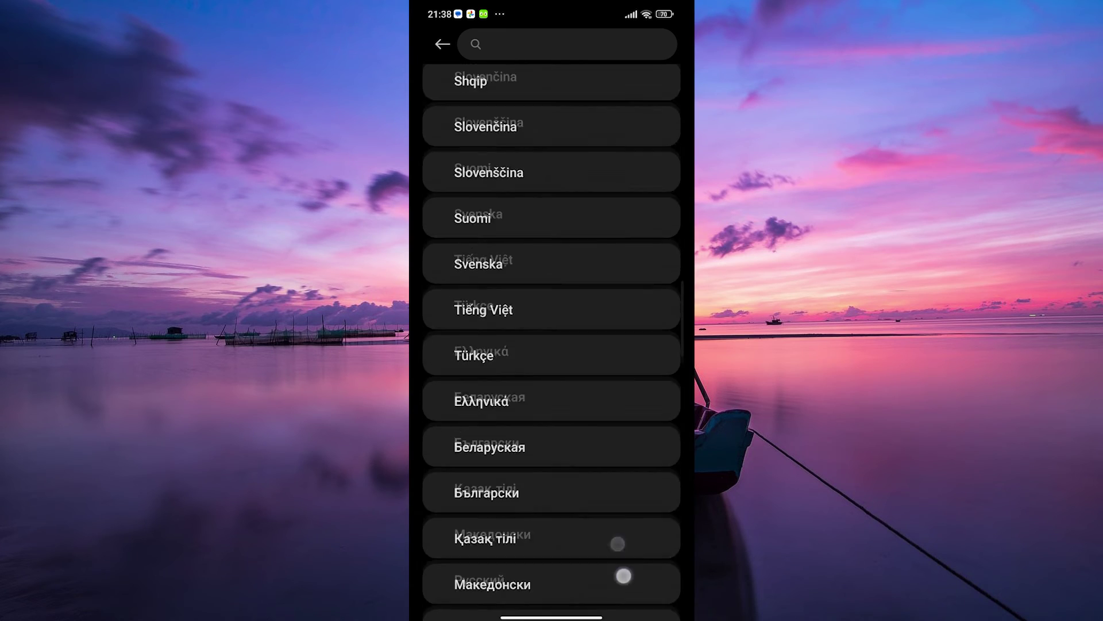
pyautogui.moveTo(615, 541); pyautogui.dragTo(624, 595)
pyautogui.moveTo(616, 487); pyautogui.dragTo(619, 595)
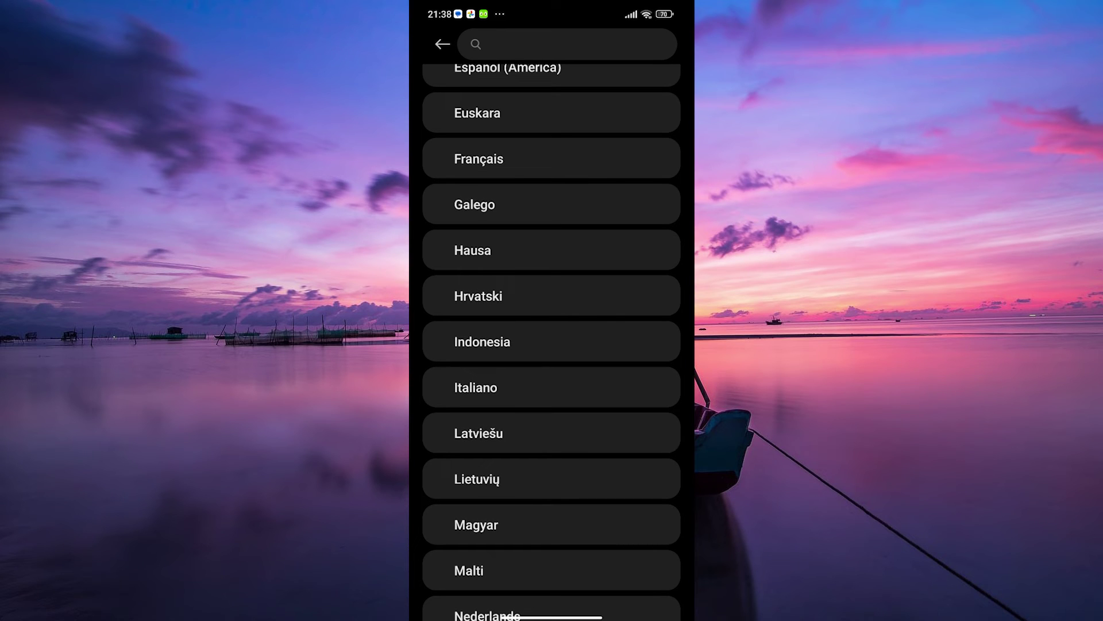
pyautogui.moveTo(552, 617); pyautogui.dragTo(563, 547)
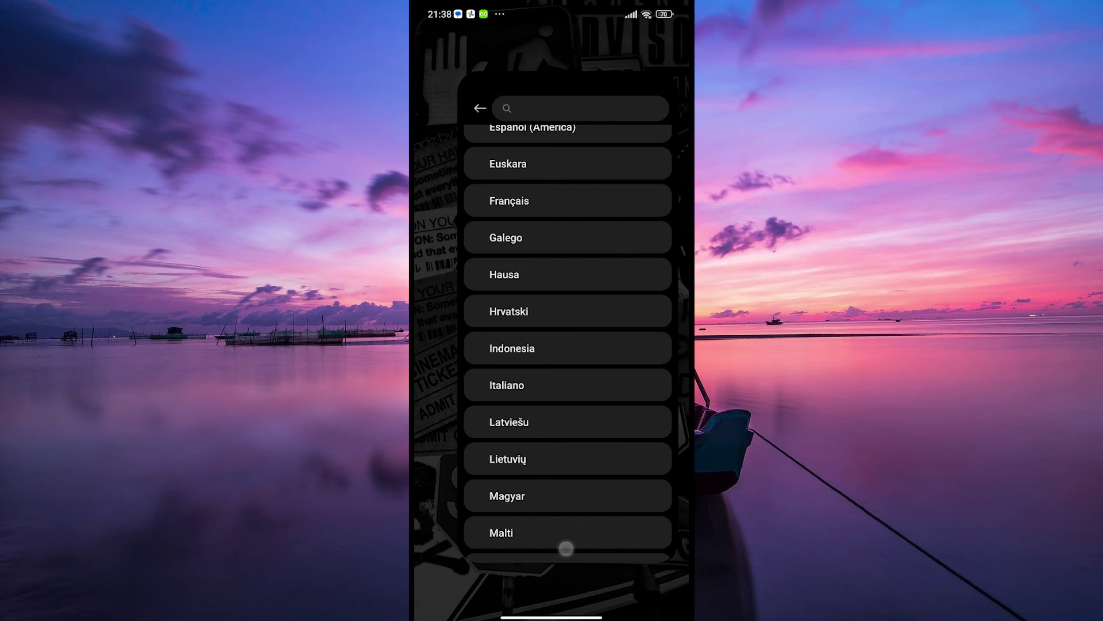
pyautogui.click(610, 573)
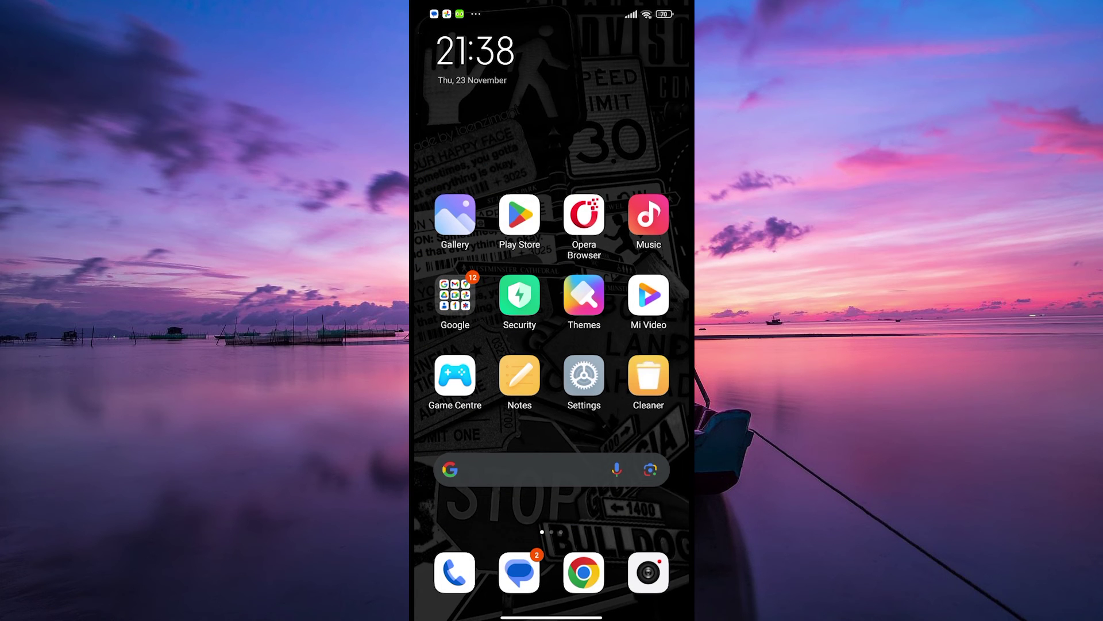
pyautogui.click(633, 342)
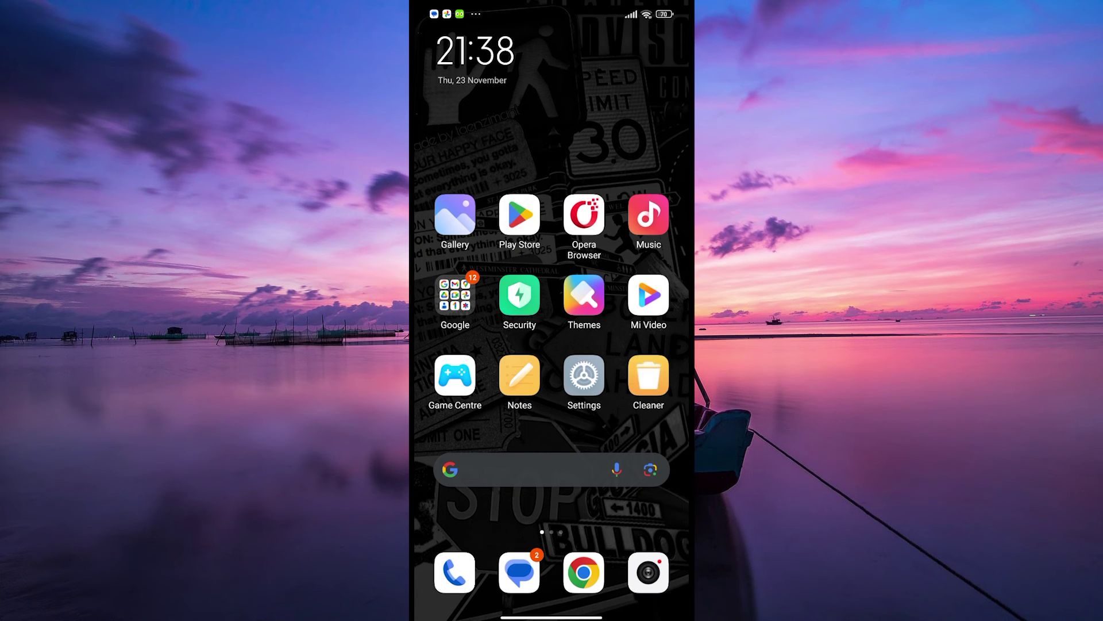